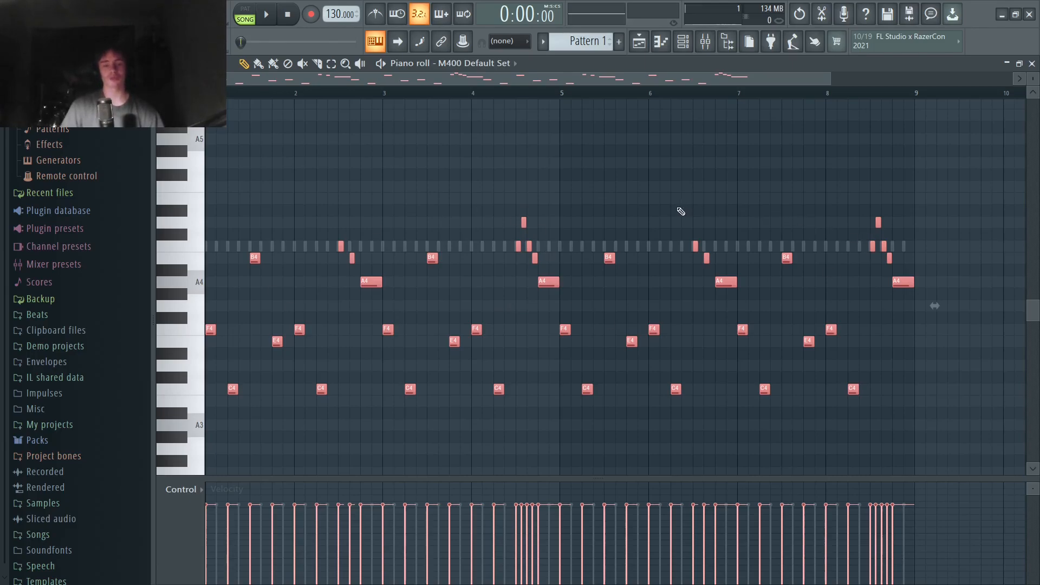
- Play back the M400 Default Set melody and highlight the F4 and E4 notes in its first bar
key("ctrl+d")
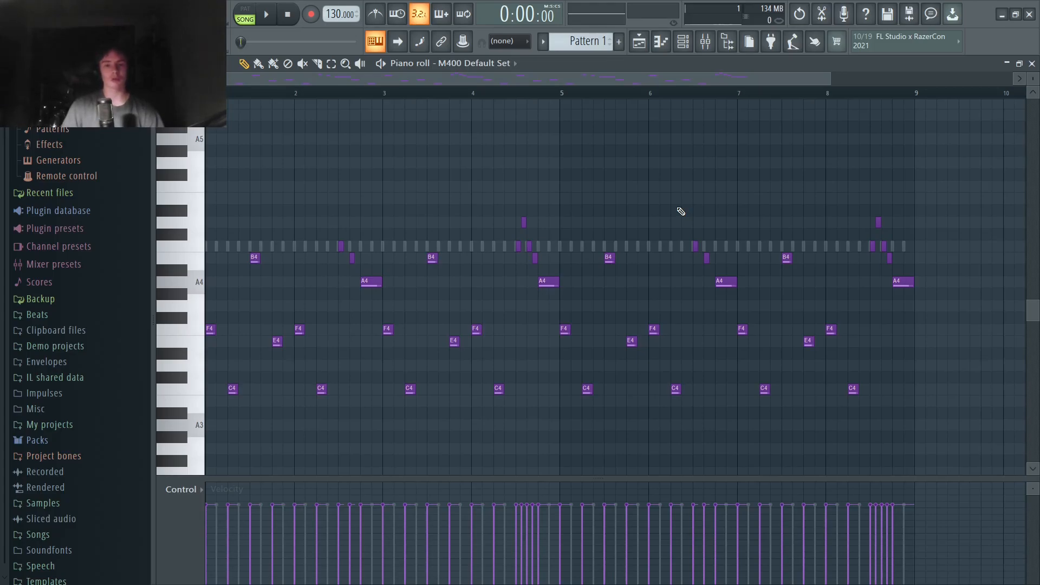
left_click(274, 17)
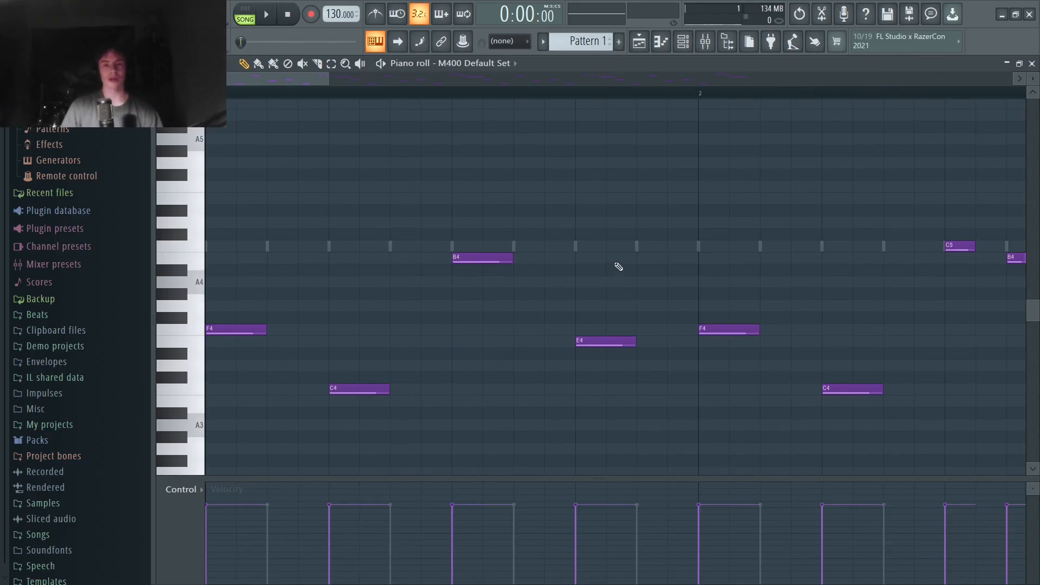
left_click_drag(229, 312, 686, 376)
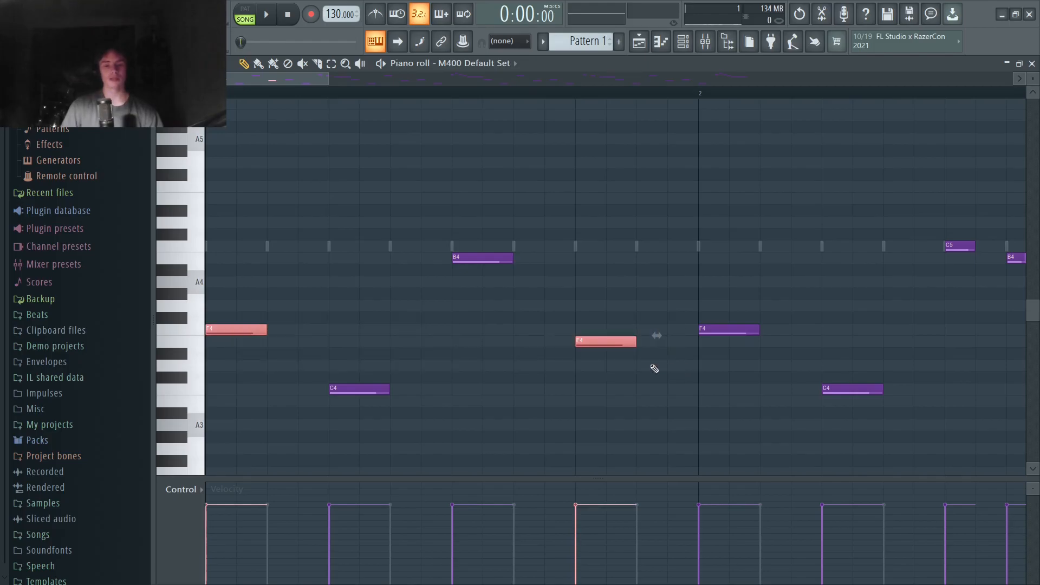
left_click(425, 342)
- Try the first bar's B4 note an octave lower, restore its pitch and clear the note selection
left_click(487, 259)
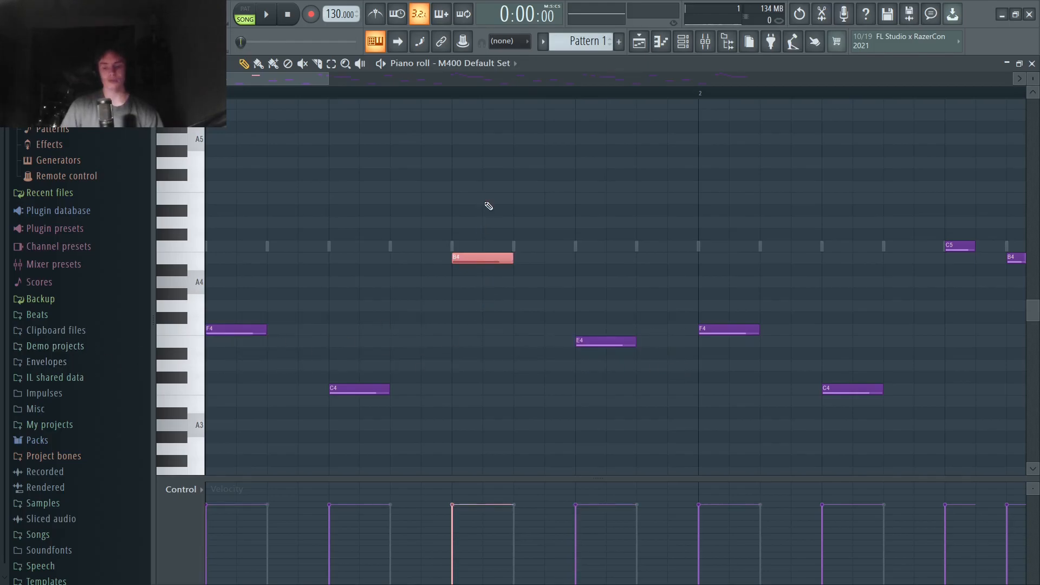
key("ctrl+Down")
left_click_drag(505, 431, 327, 362)
left_click_drag(457, 314, 482, 457)
scroll(483, 457, "down", 2)
key("ctrl+Up")
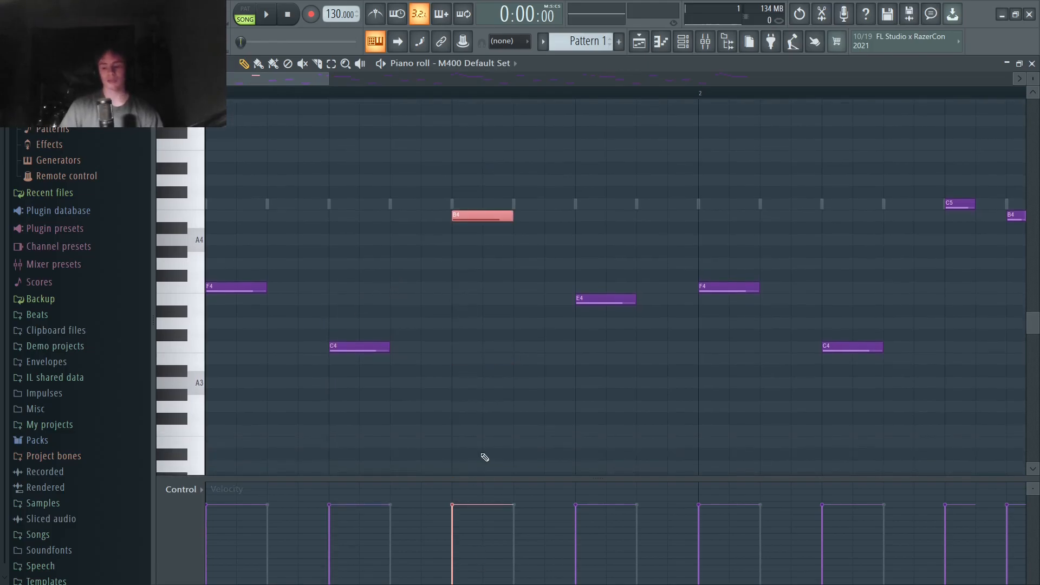
key("ctrl+d")
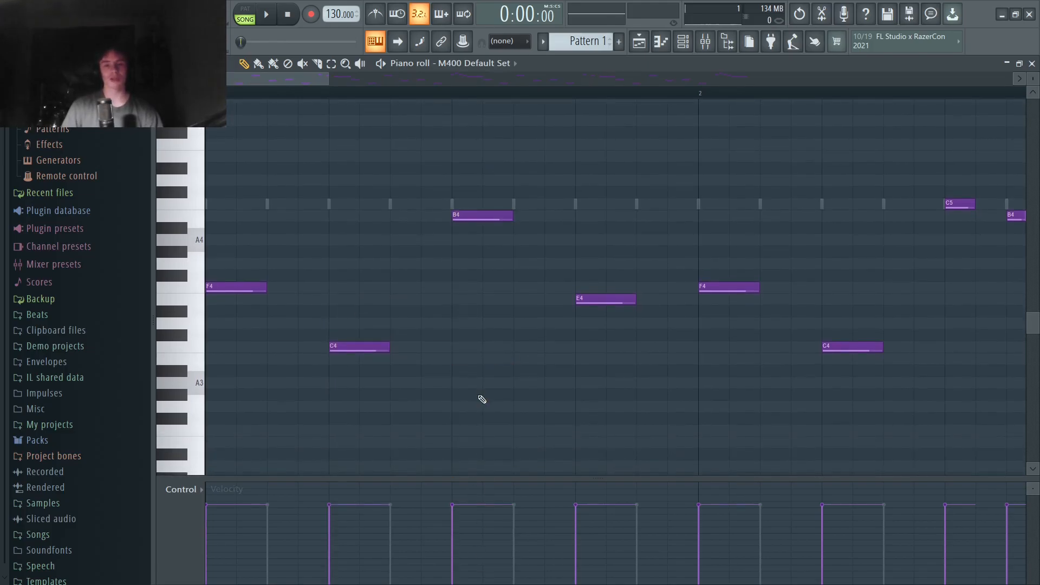
- Highlight the descending C5, B4 and A4 notes at the end of bar 2
scroll(482, 399, "right", 3)
left_click_drag(585, 363, 408, 186)
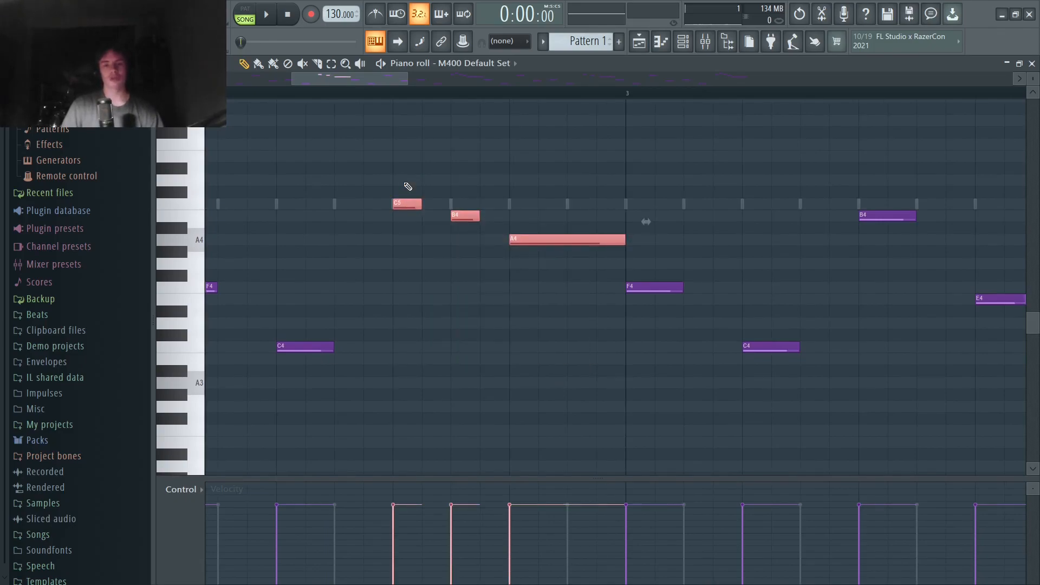
left_click_drag(593, 267, 377, 171)
left_click(524, 166, "ctrl")
- Highlight the descending runs that close bars 2 and 4 of the M400 Default Set melody for comparison
scroll(527, 170, "down", 5)
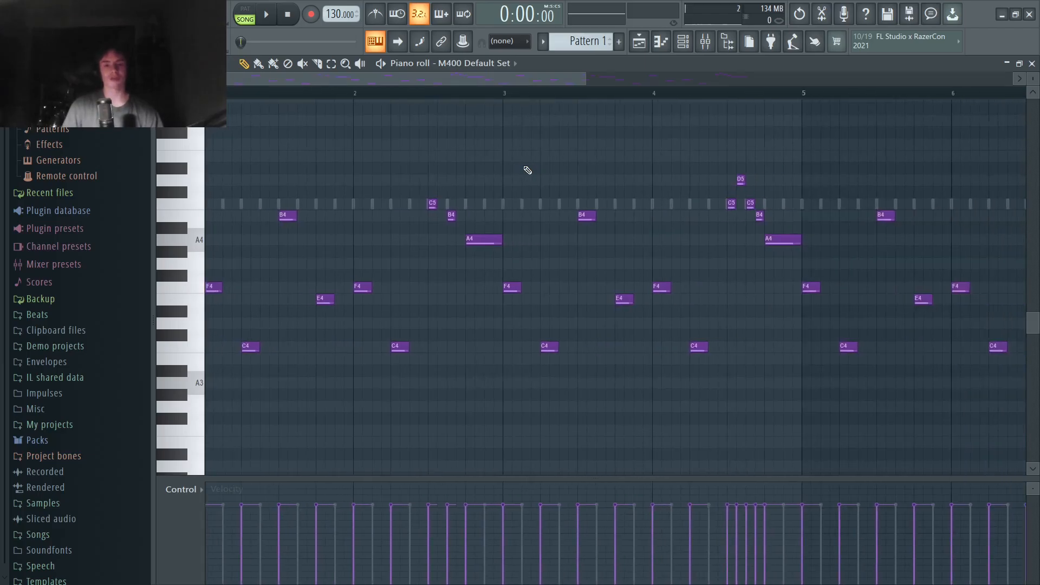
left_click_drag(495, 255, 434, 179)
left_click_drag(354, 254, 272, 193)
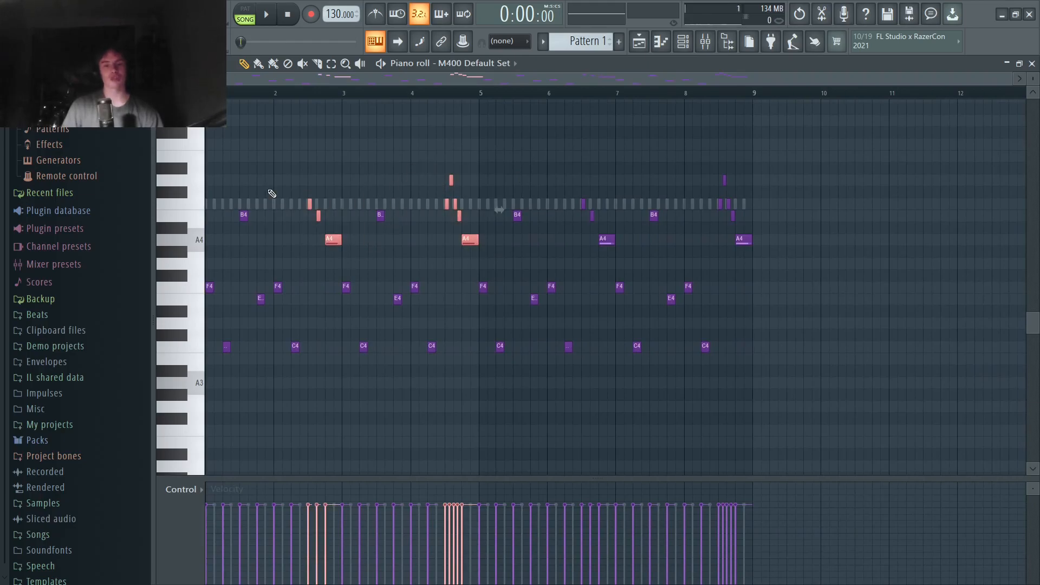
left_click(718, 92, "ctrl")
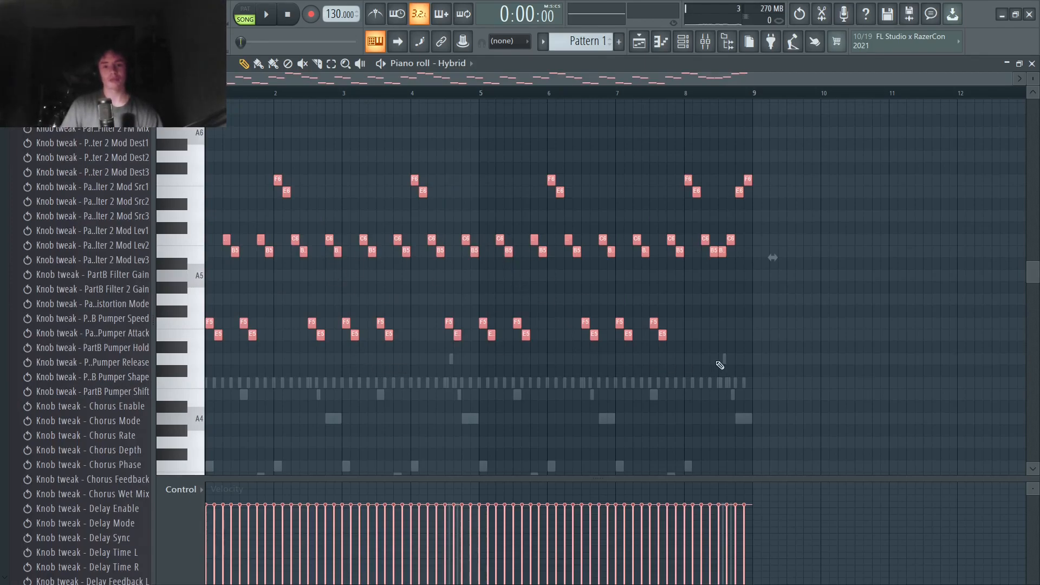
- Highlight the Hybrid counter-melody's closing notes in bar 8, clear the selection and play back the pattern
left_click_drag(252, 209, 595, 137)
left_click(594, 140, "ctrl")
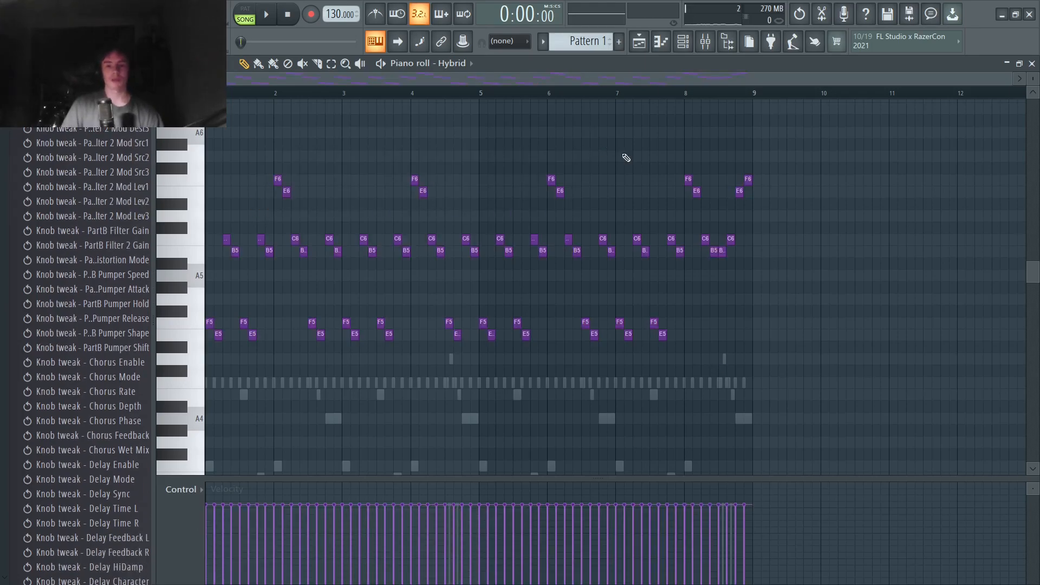
left_click_drag(690, 152, 796, 312)
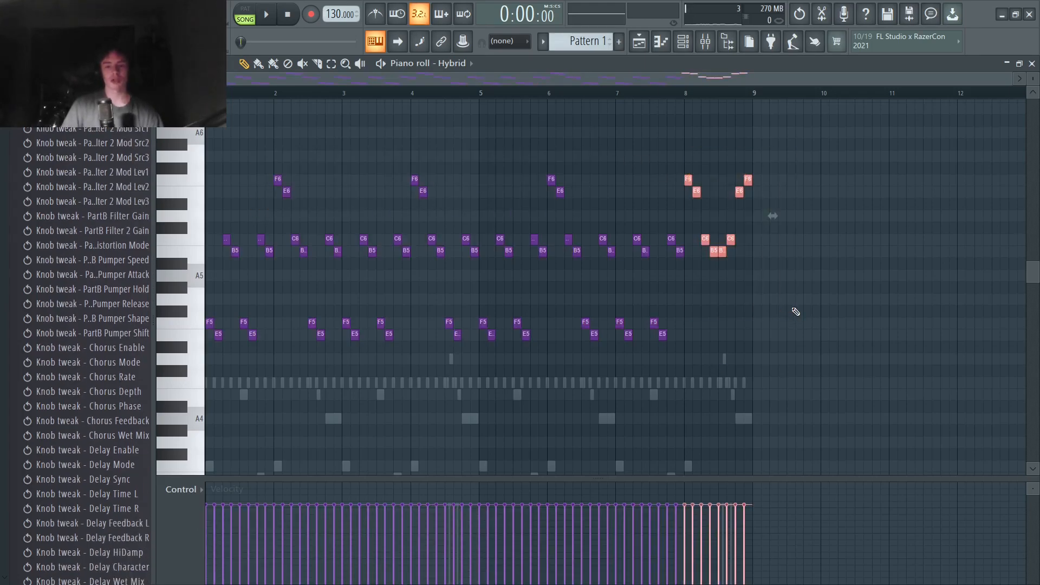
left_click(794, 311, "ctrl")
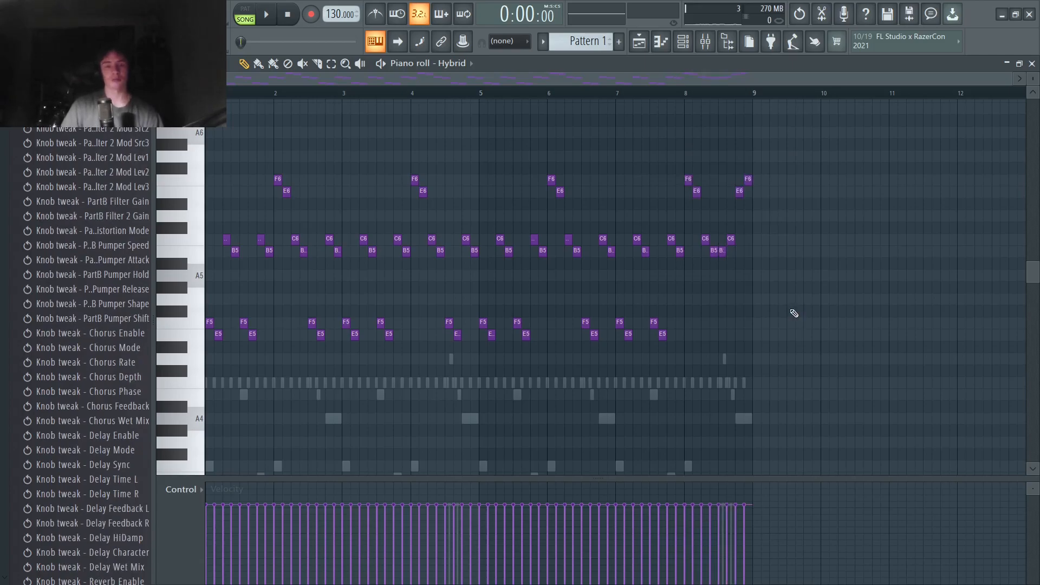
left_click(268, 16)
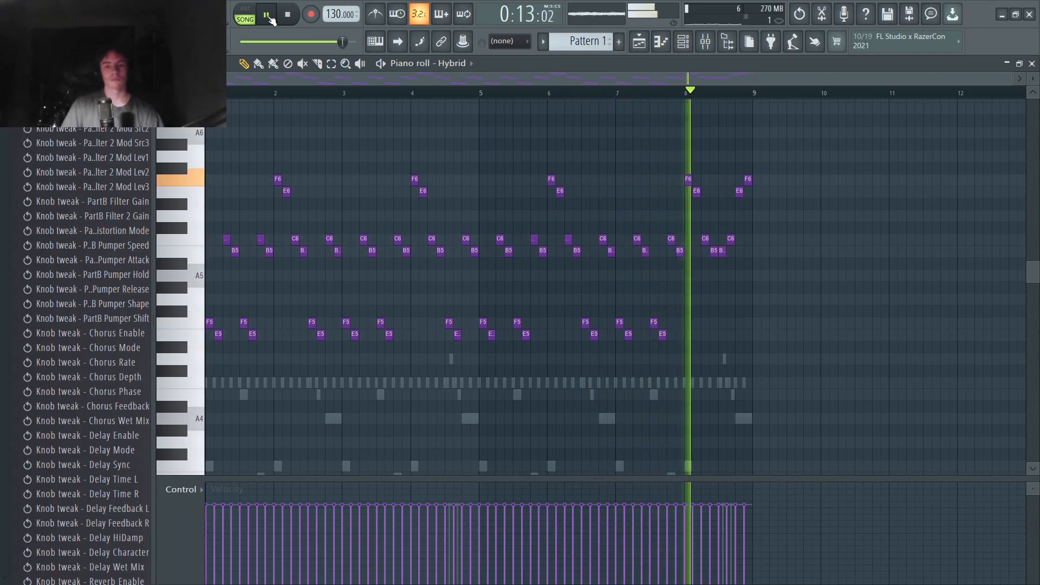
key("space")
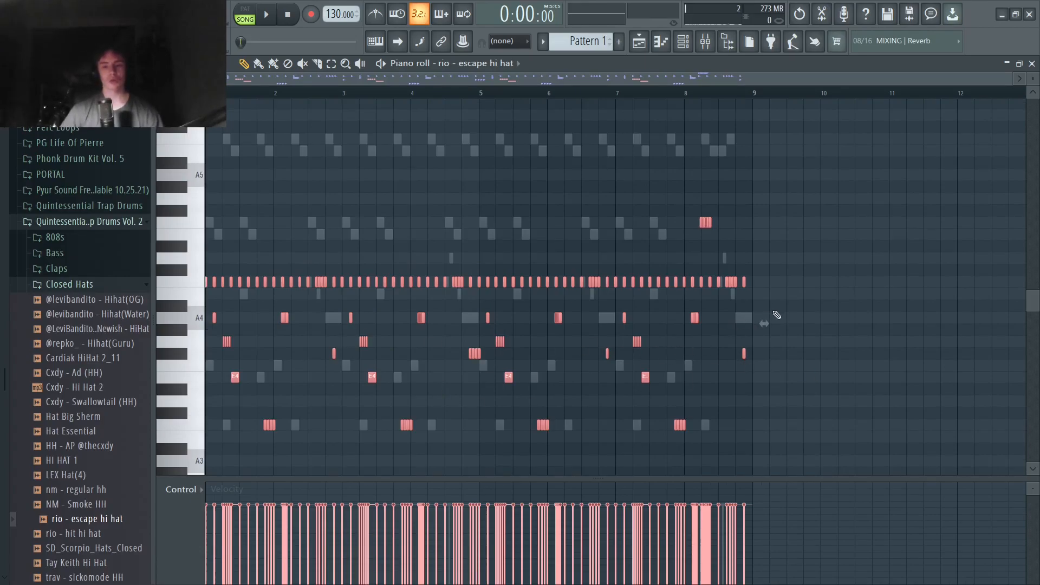
- Highlight the main C5 row of the rio - escape hi hat, select all its notes and play back the pattern
left_click_drag(780, 287, 51, 281)
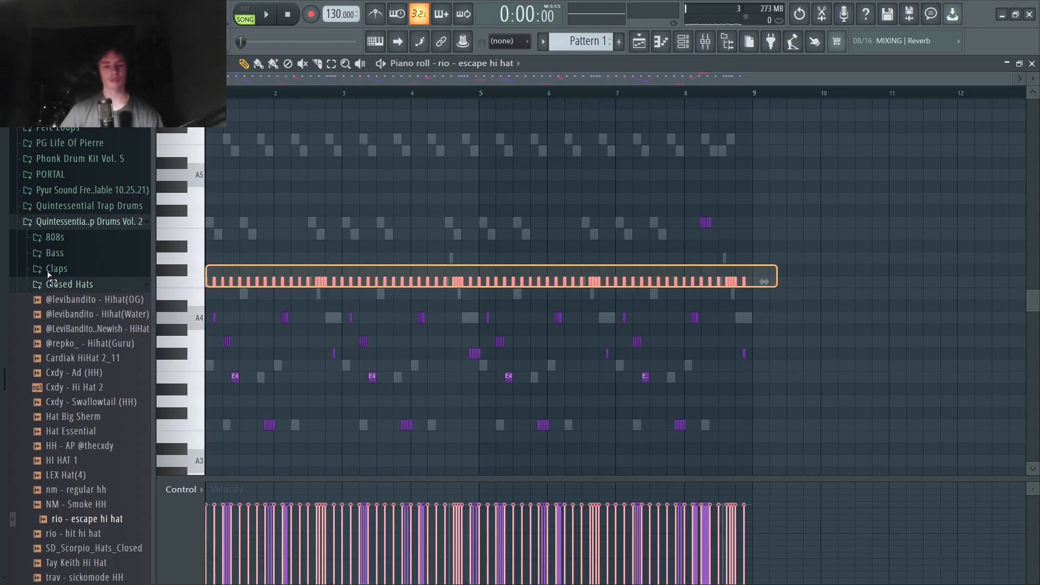
left_click(426, 247, "ctrl")
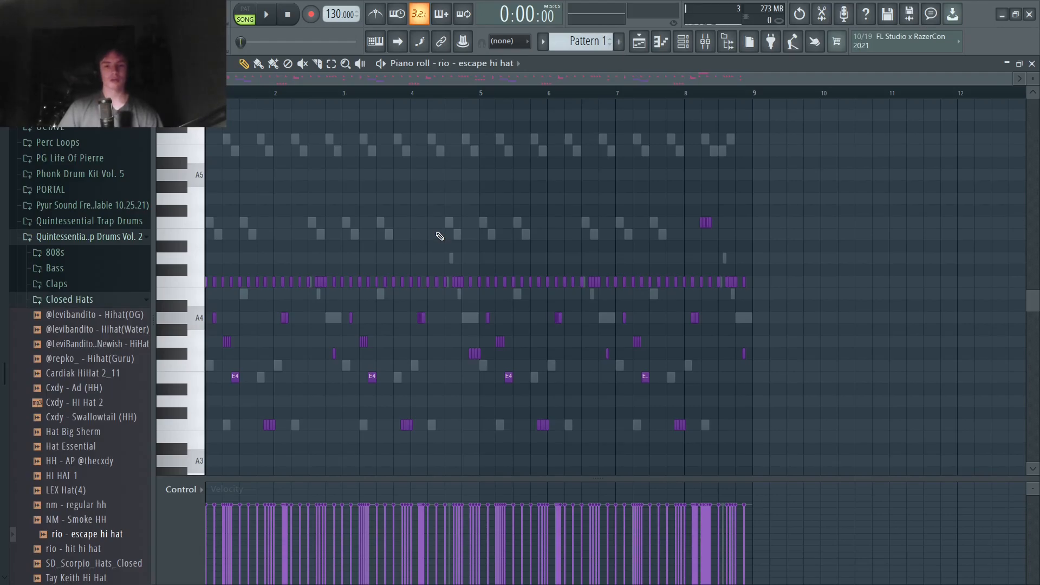
key("ctrl+a")
scroll(233, 448, "down", 1)
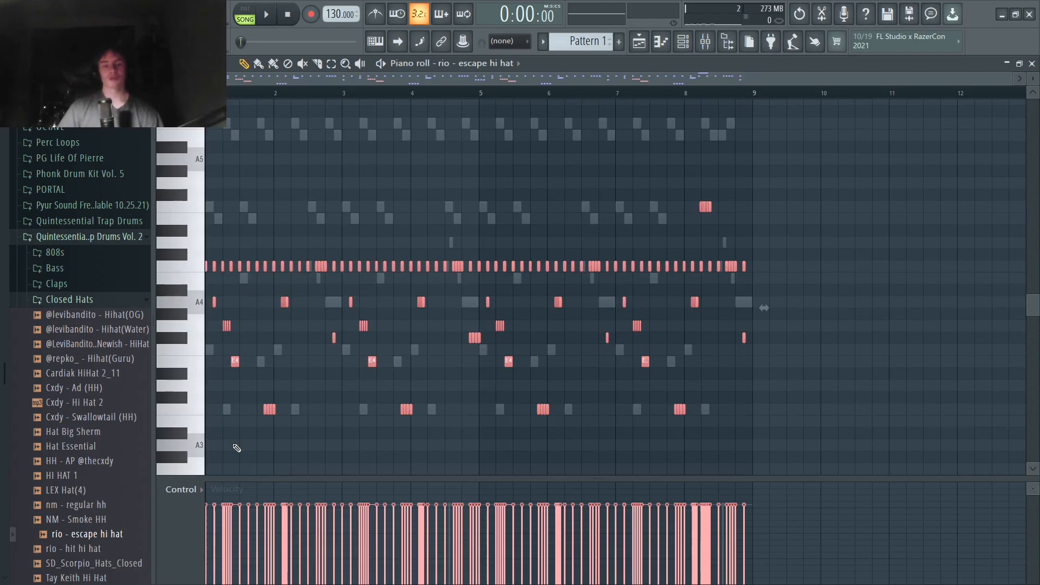
left_click(266, 14)
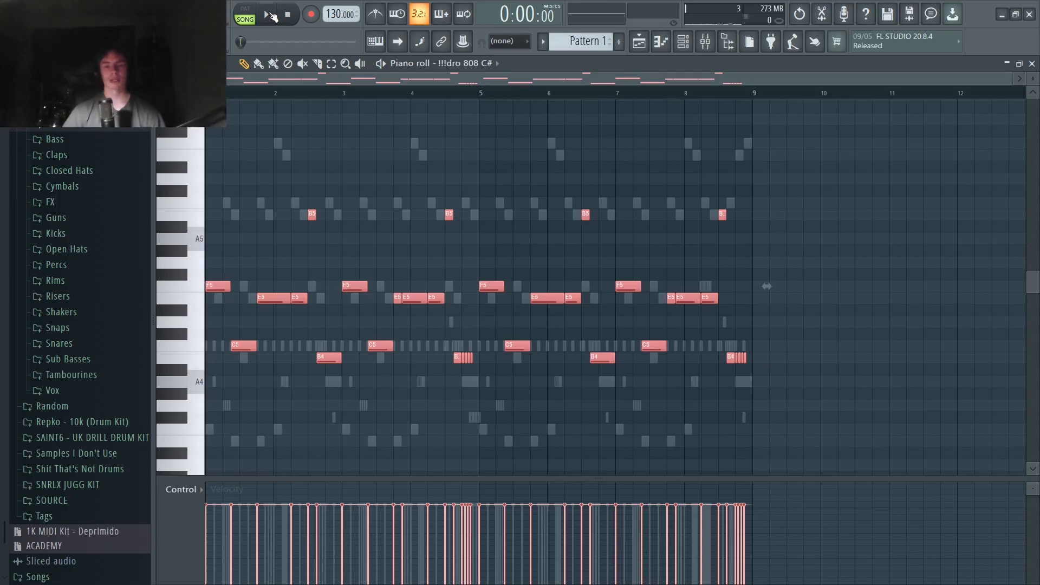
- Play back the pattern with the 808 line, highlight the BOOMIN KICK 1 notes and clear the selection
left_click(270, 15)
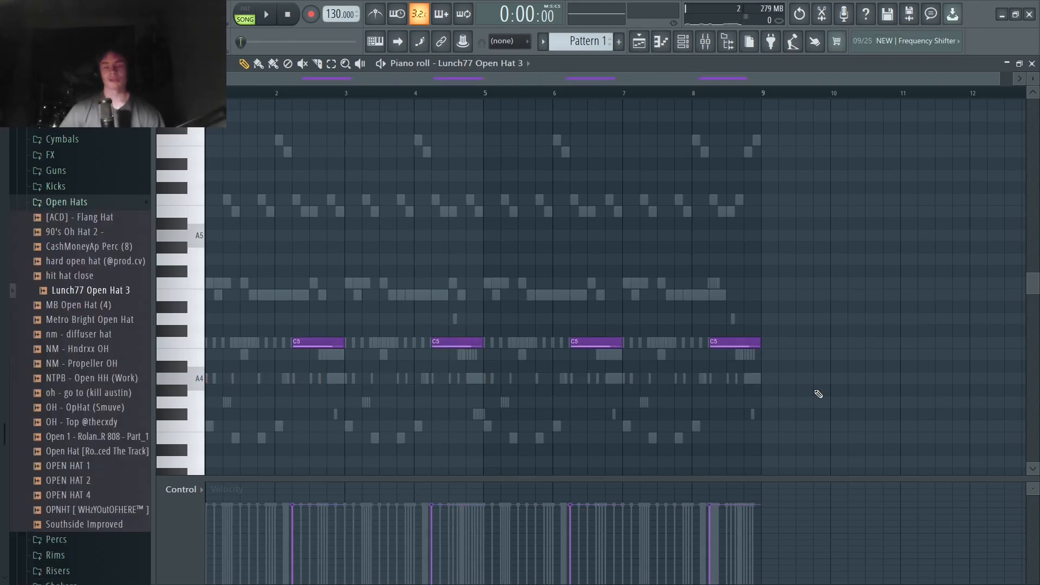
left_click_drag(813, 395, 265, 275)
key("ctrl+d")
- Play back the pattern with the Lunch77 Open Hat 3 notes, and again with the codeine crazy snare notes
left_click(266, 15)
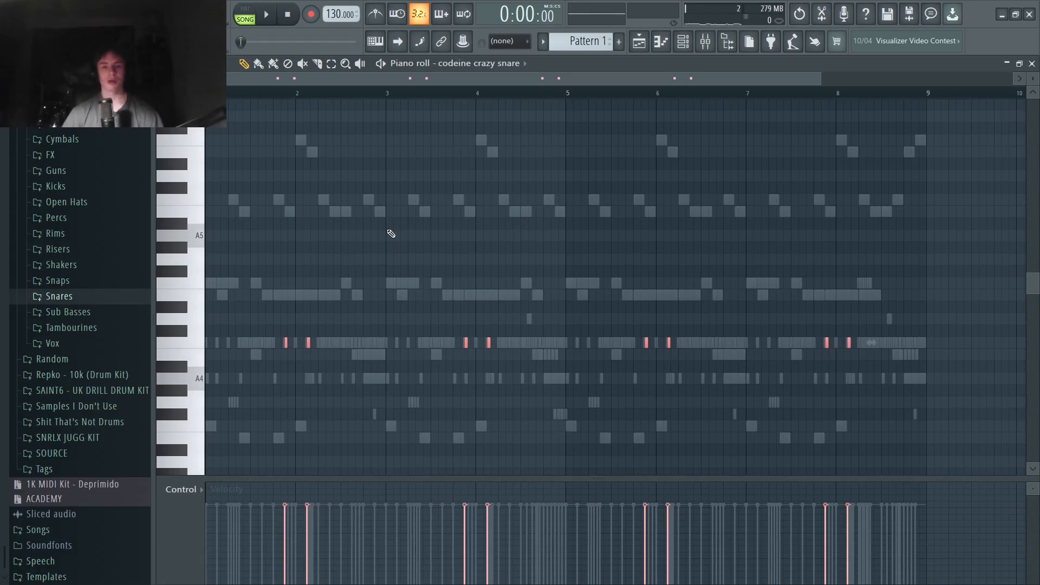
left_click(267, 19)
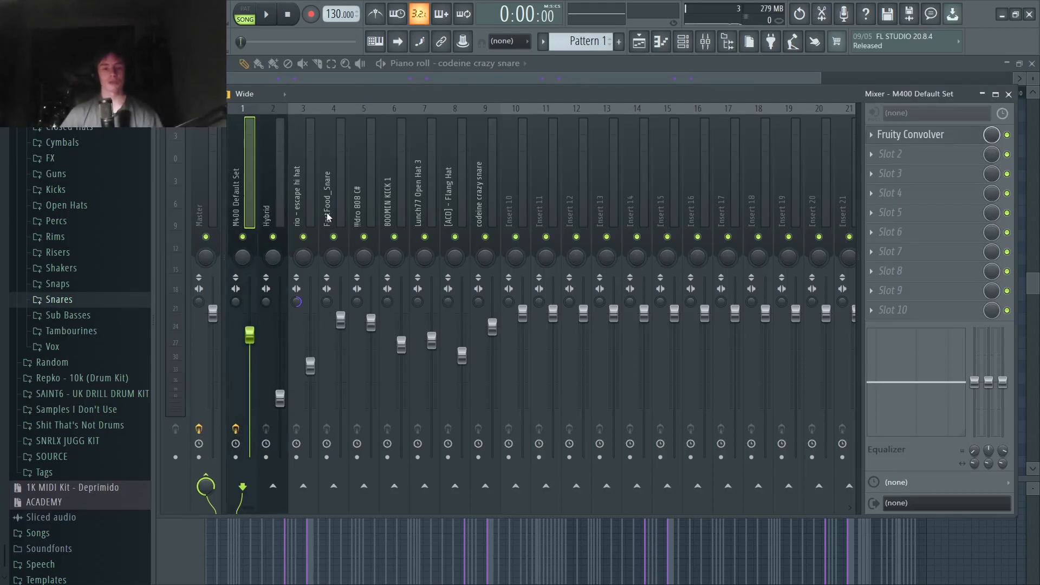
- Examine the Fruity Convolver settings on the M400 Default Set mixer track and close the effect window
left_click(893, 141)
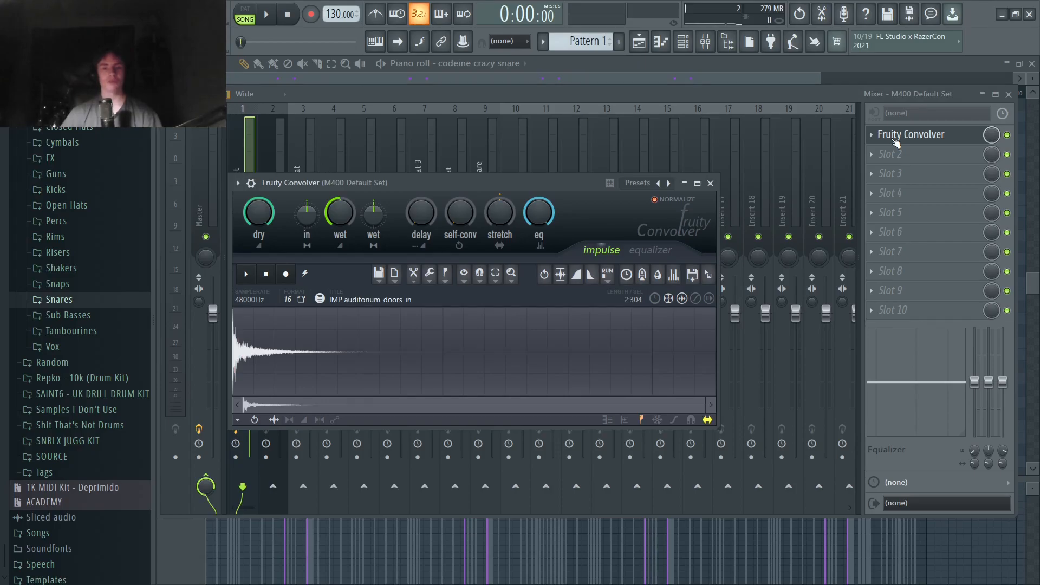
left_click(709, 183)
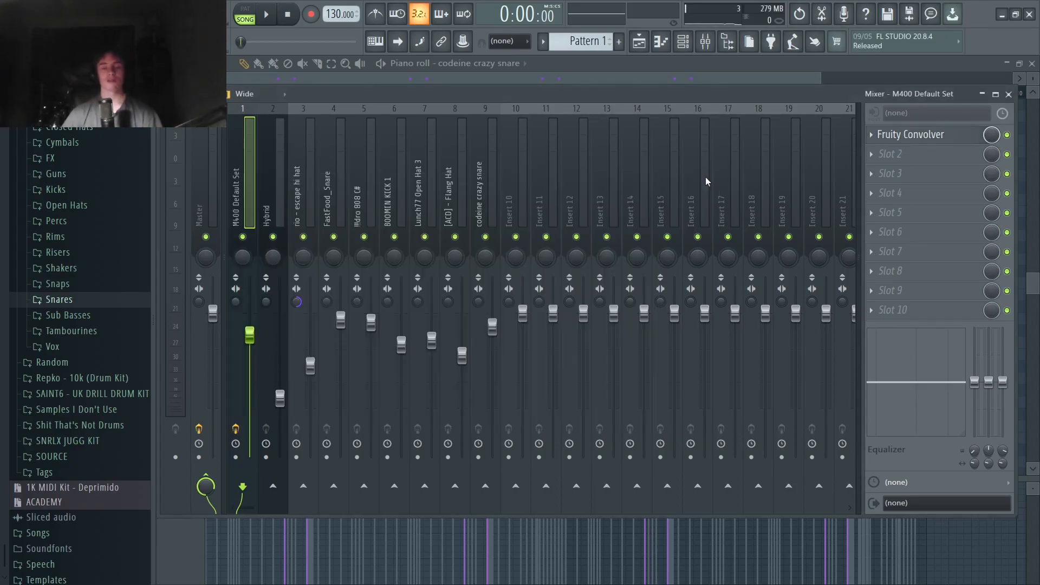
mouse_move(480, 210)
left_mouse_down()
mouse_move(194, 213)
mouse_move(493, 203)
left_mouse_up()
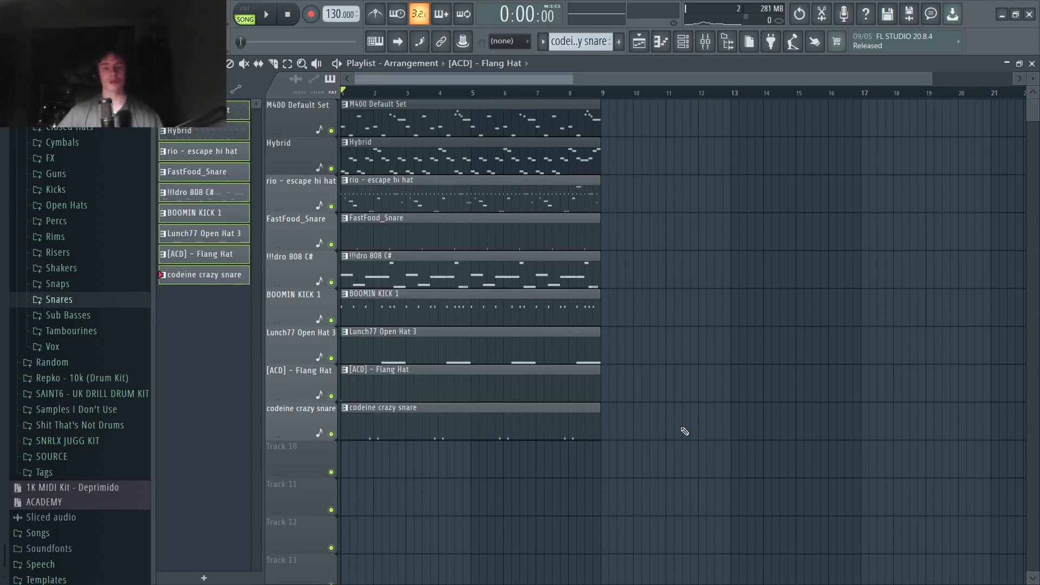
- Play back the song arrangement in the Playlist
left_click(268, 18)
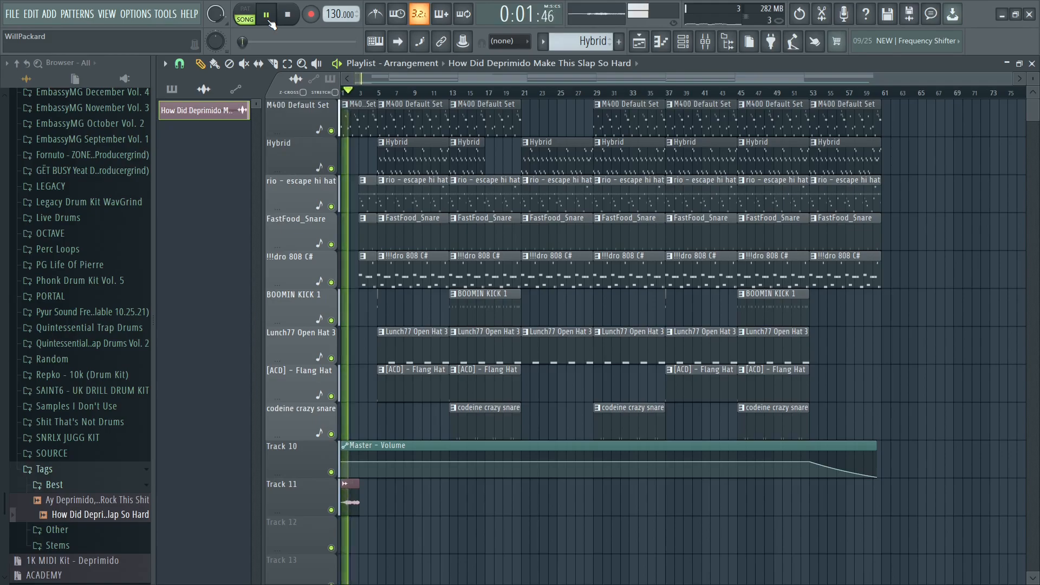